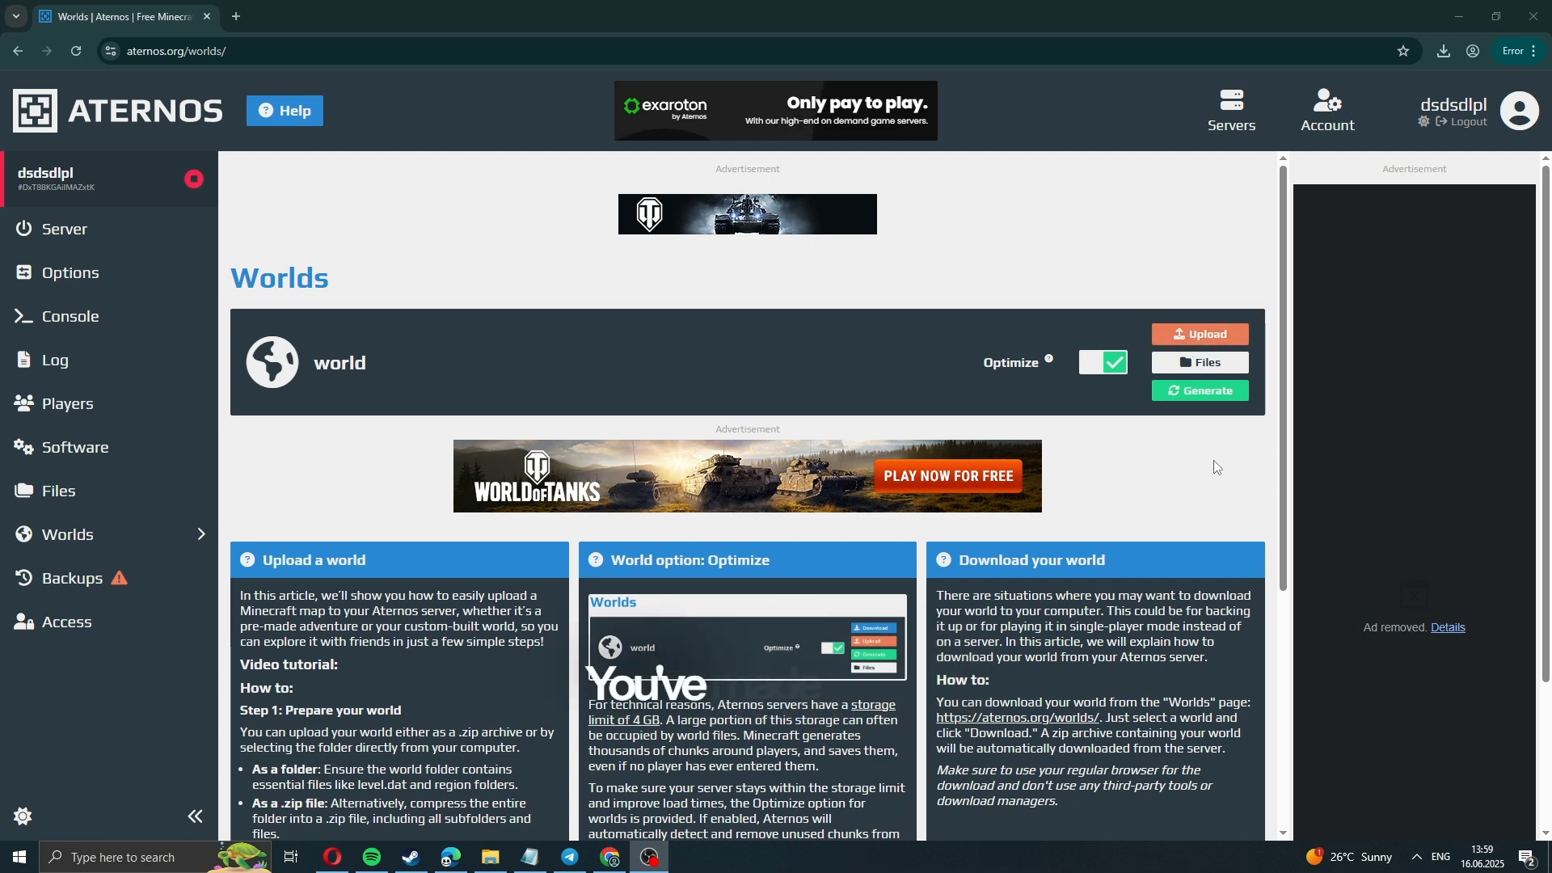
Start a folder upload and browse from the C: drive into the user's AppData folder
click(1185, 333)
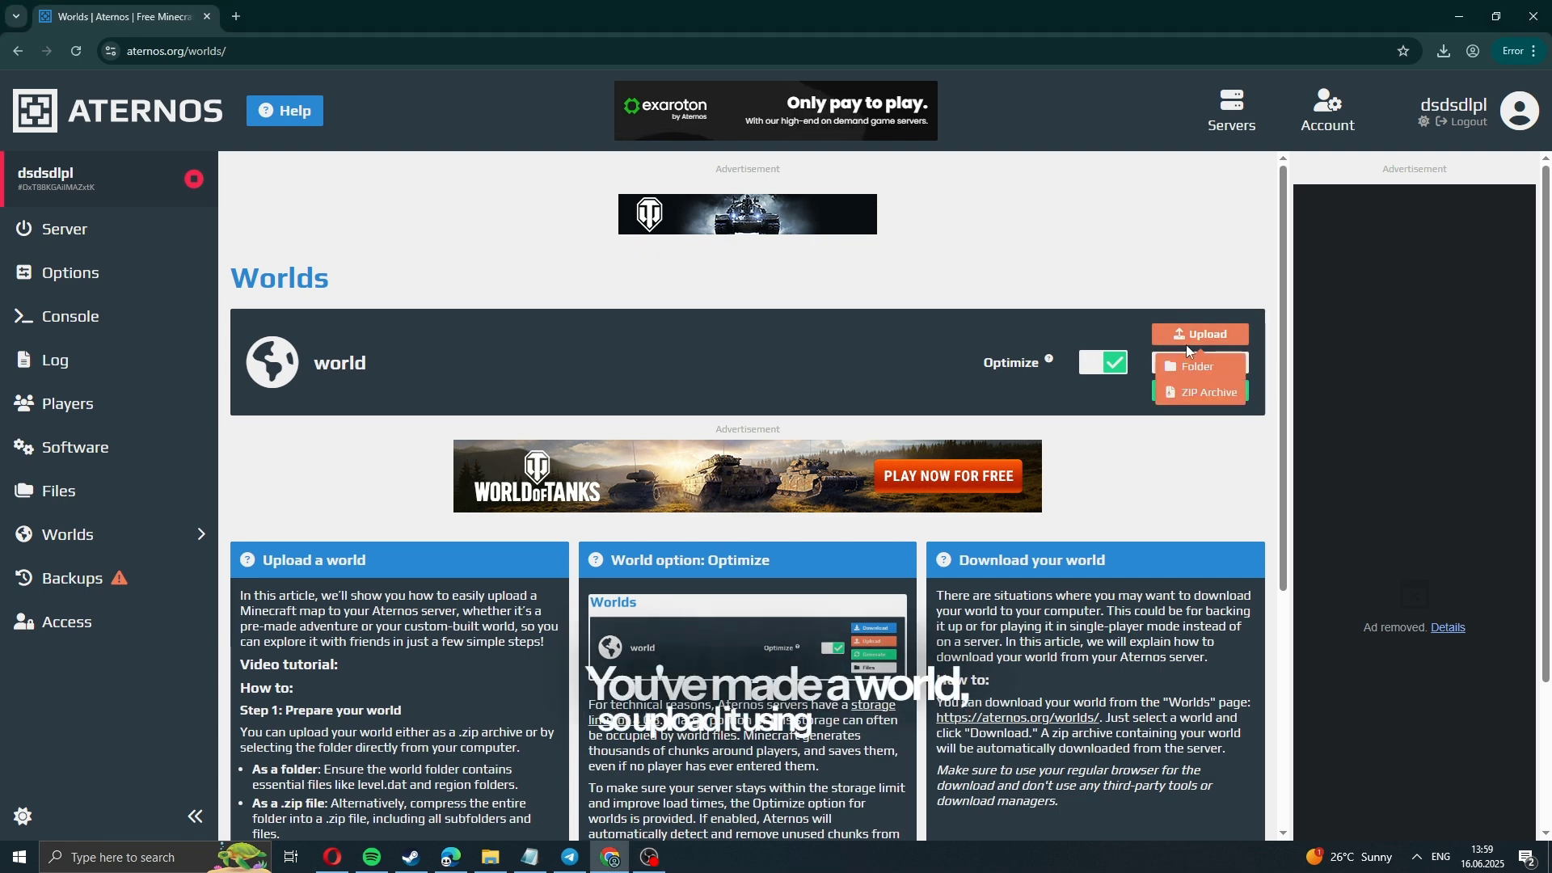
click(1195, 368)
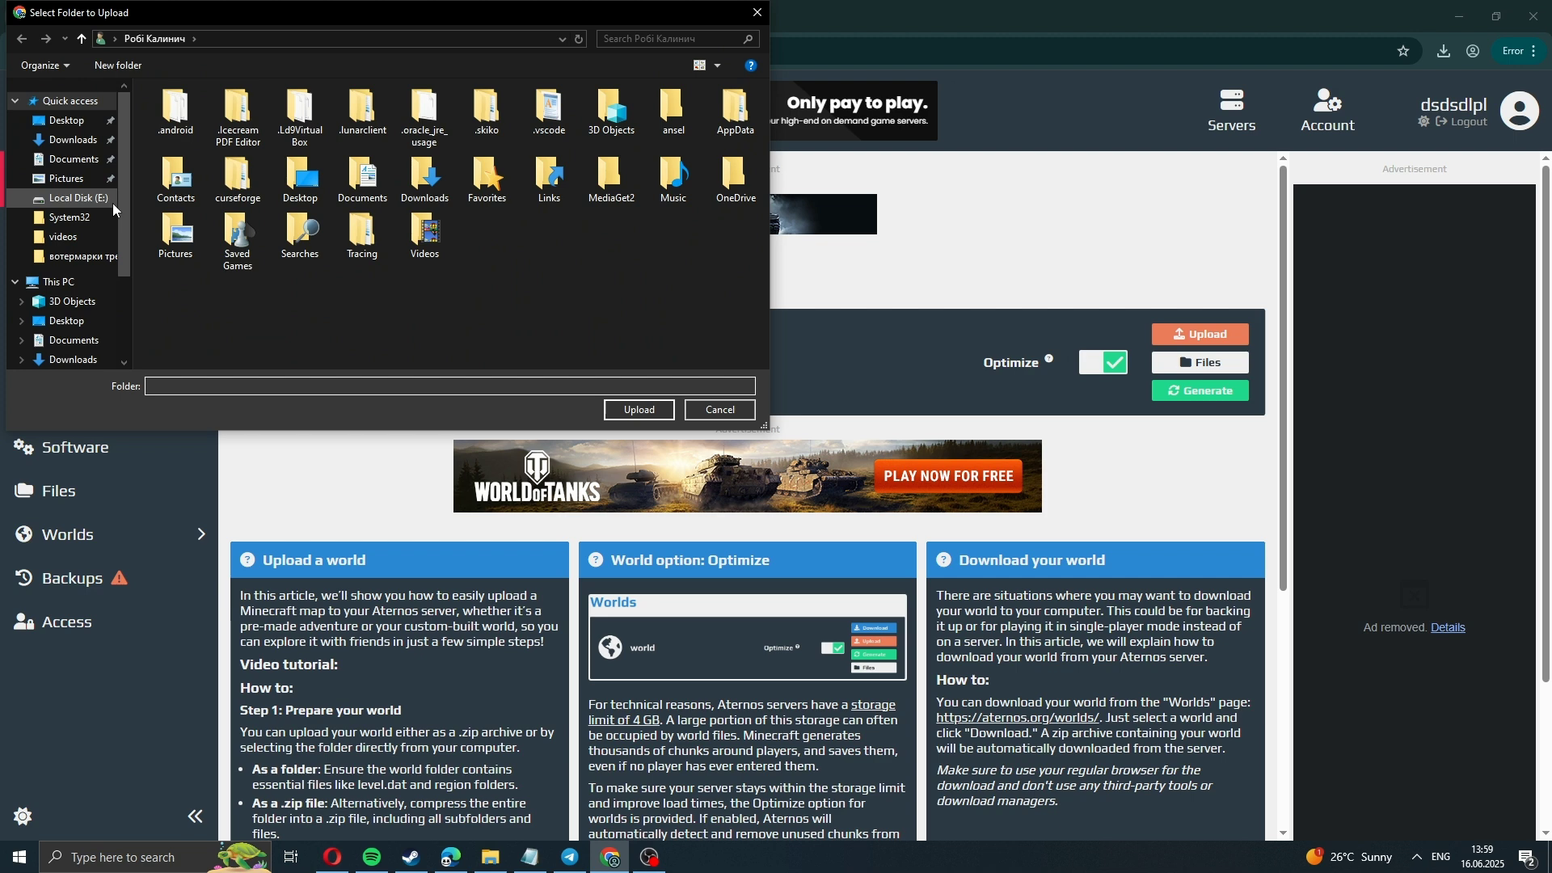
scroll(80, 263, down, 3)
click(78, 307)
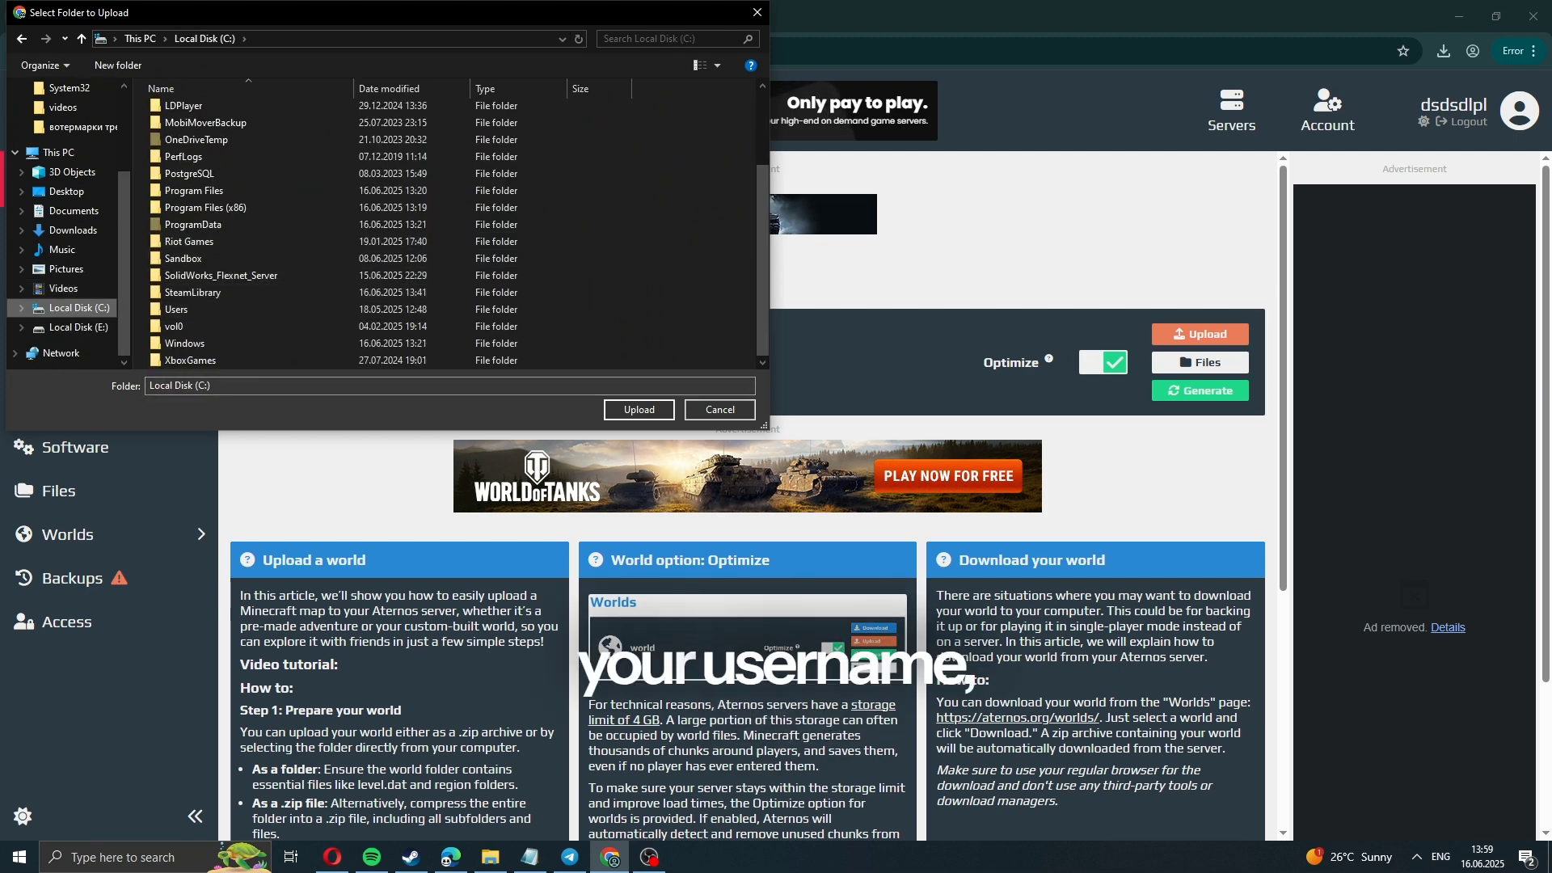
double_click(257, 310)
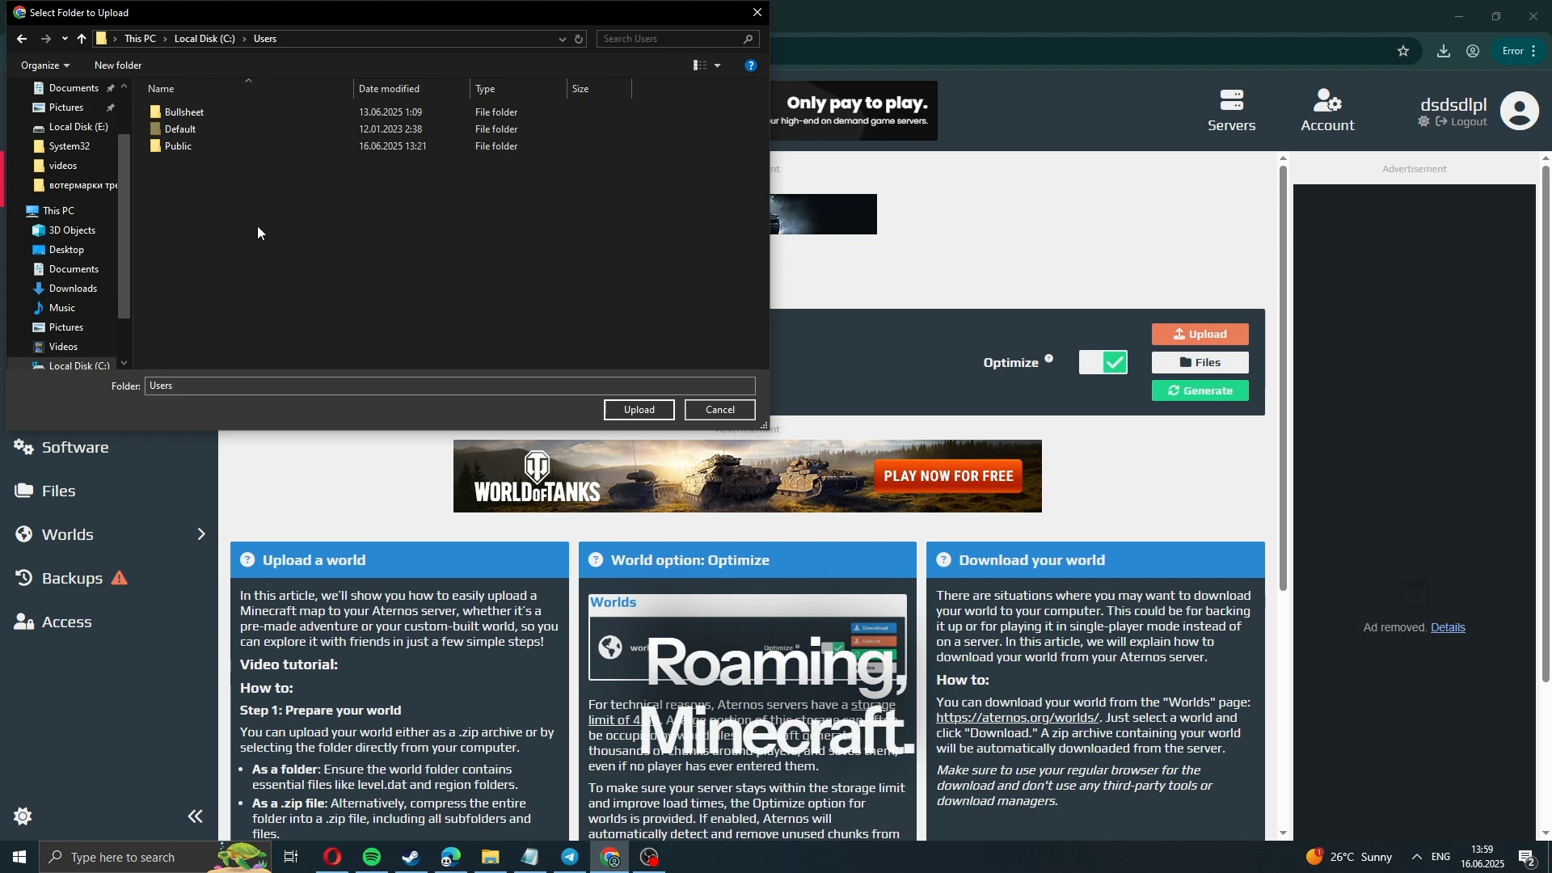
double_click(198, 114)
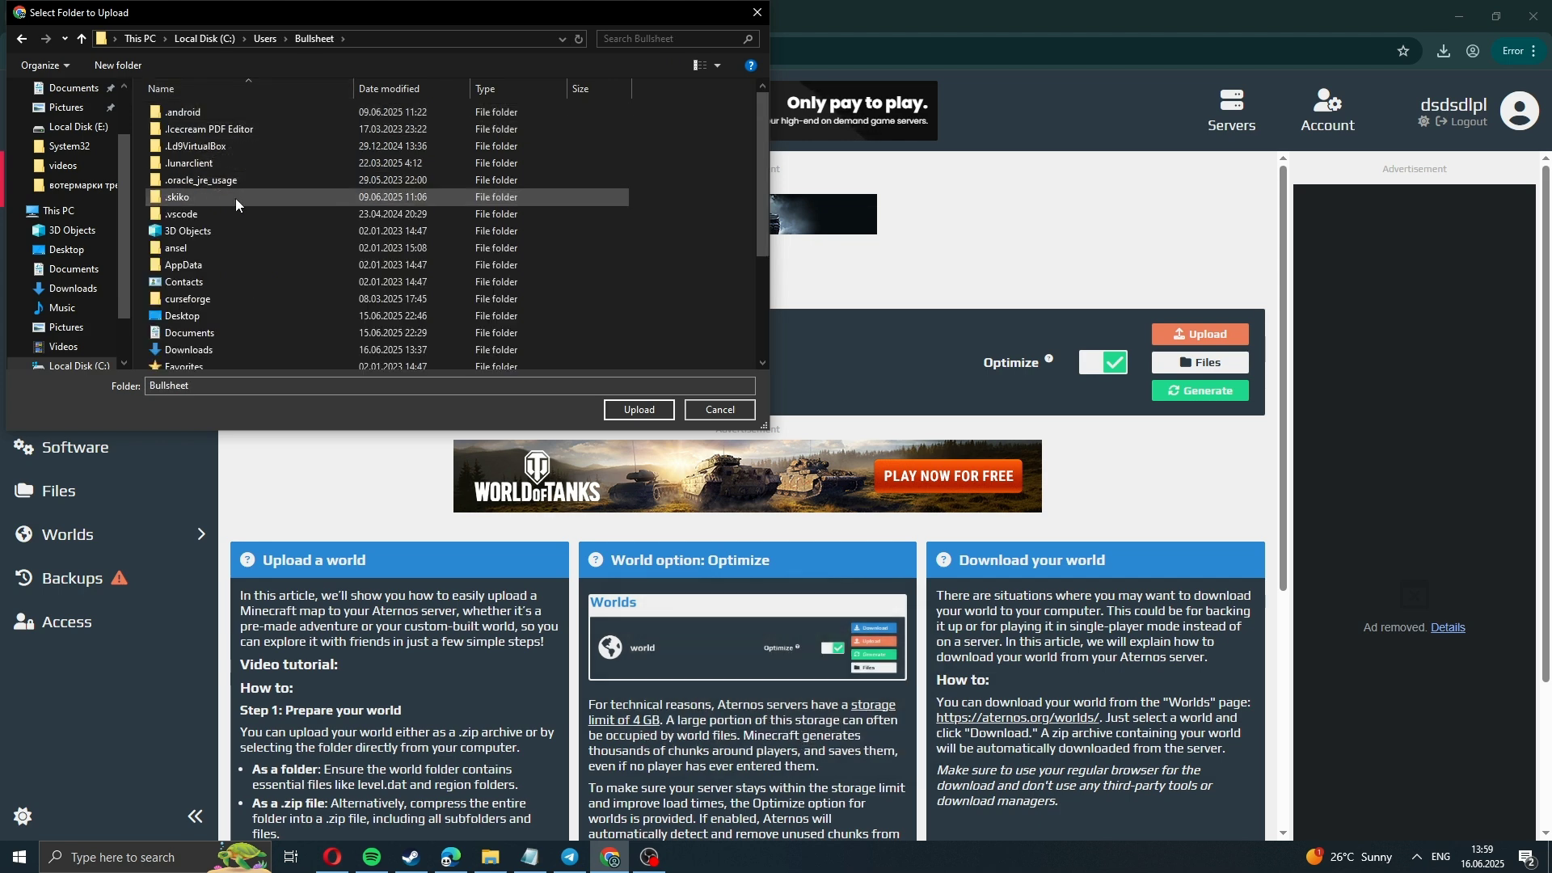
double_click(232, 264)
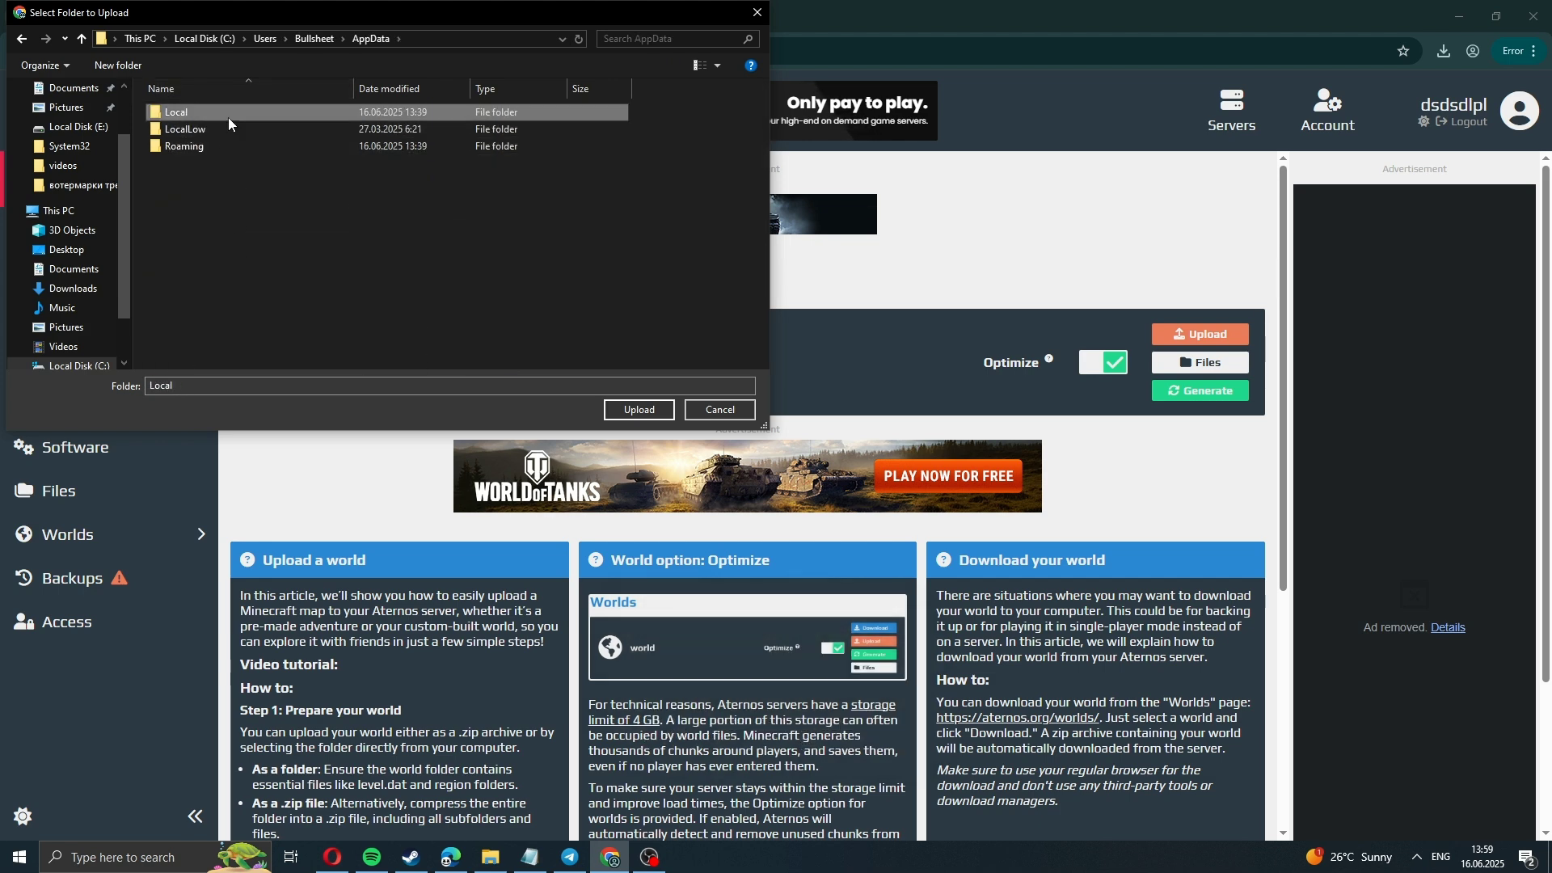
double_click(228, 113)
Upload the Новый мир (4) save from Roaming\.minecraft\saves, approving all 120 files
click(321, 38)
double_click(216, 154)
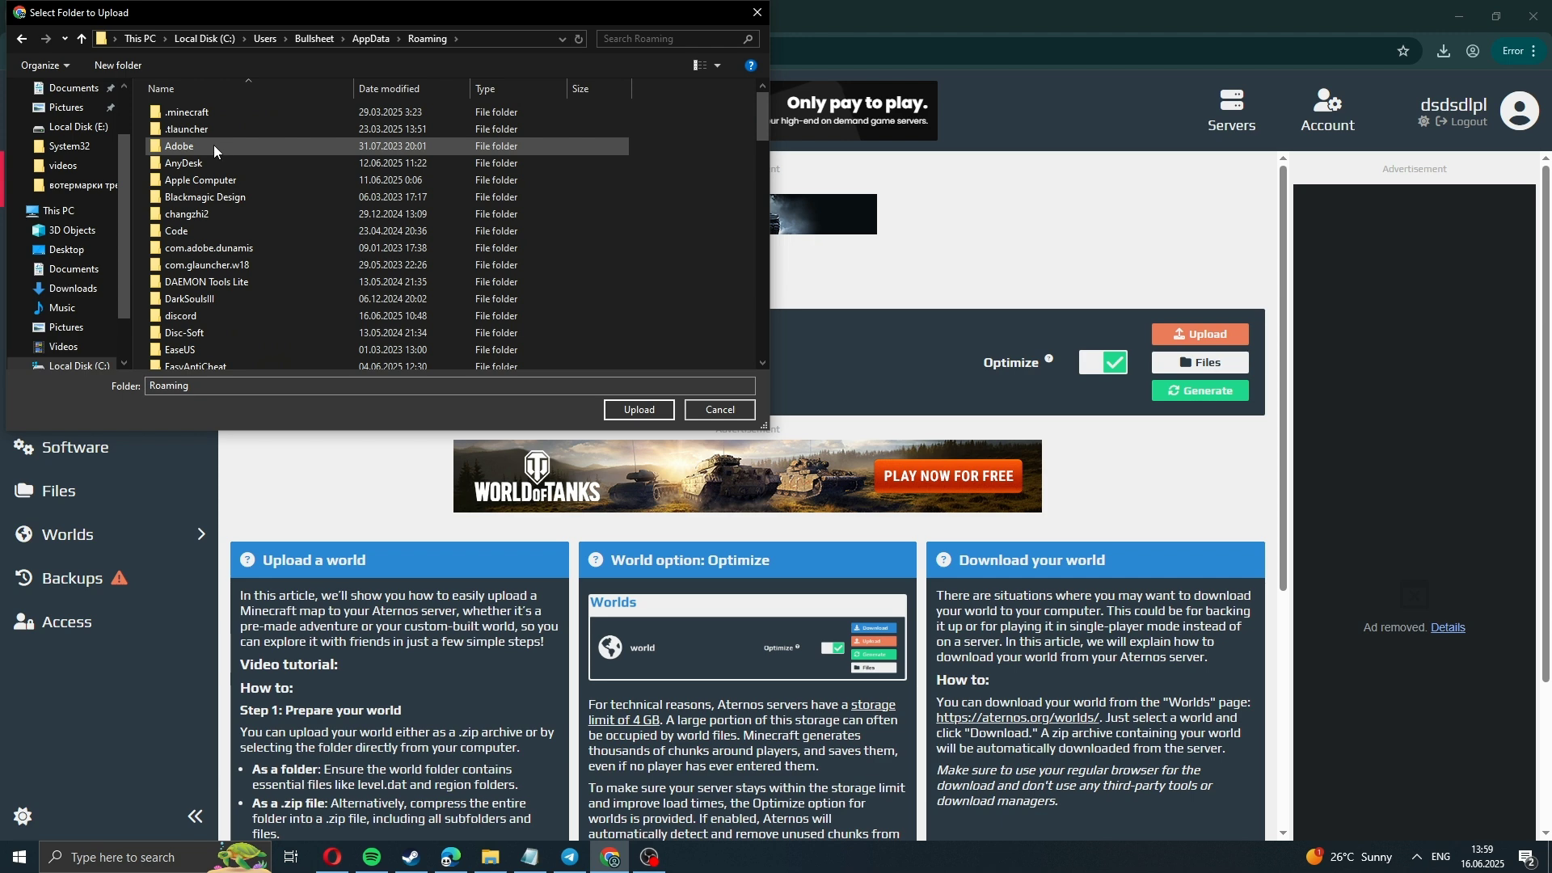
double_click(220, 116)
scroll(194, 243, down, 5)
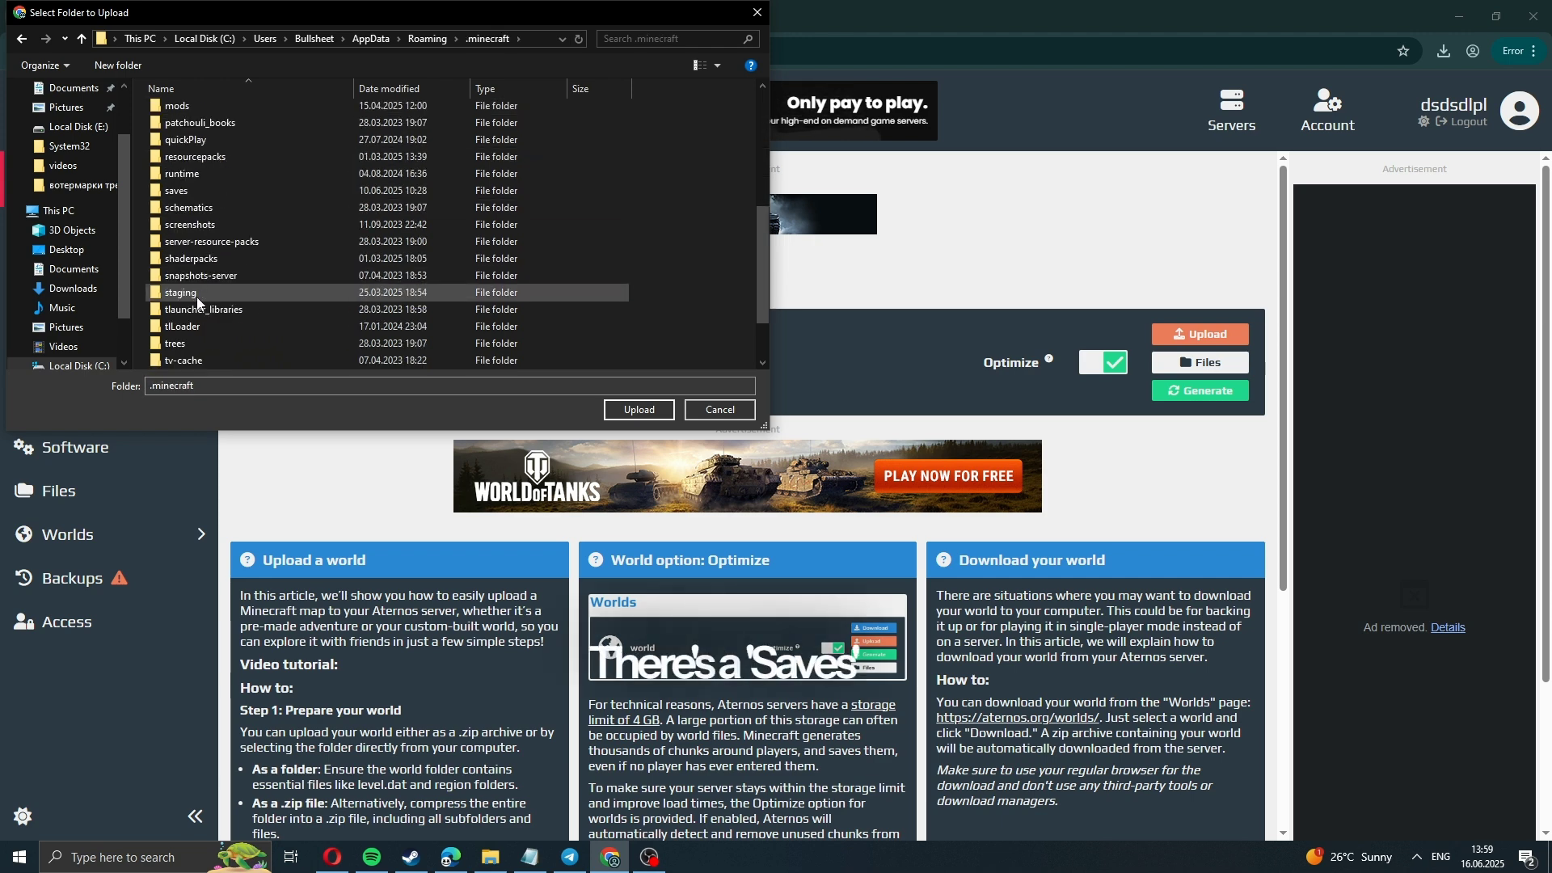
double_click(182, 190)
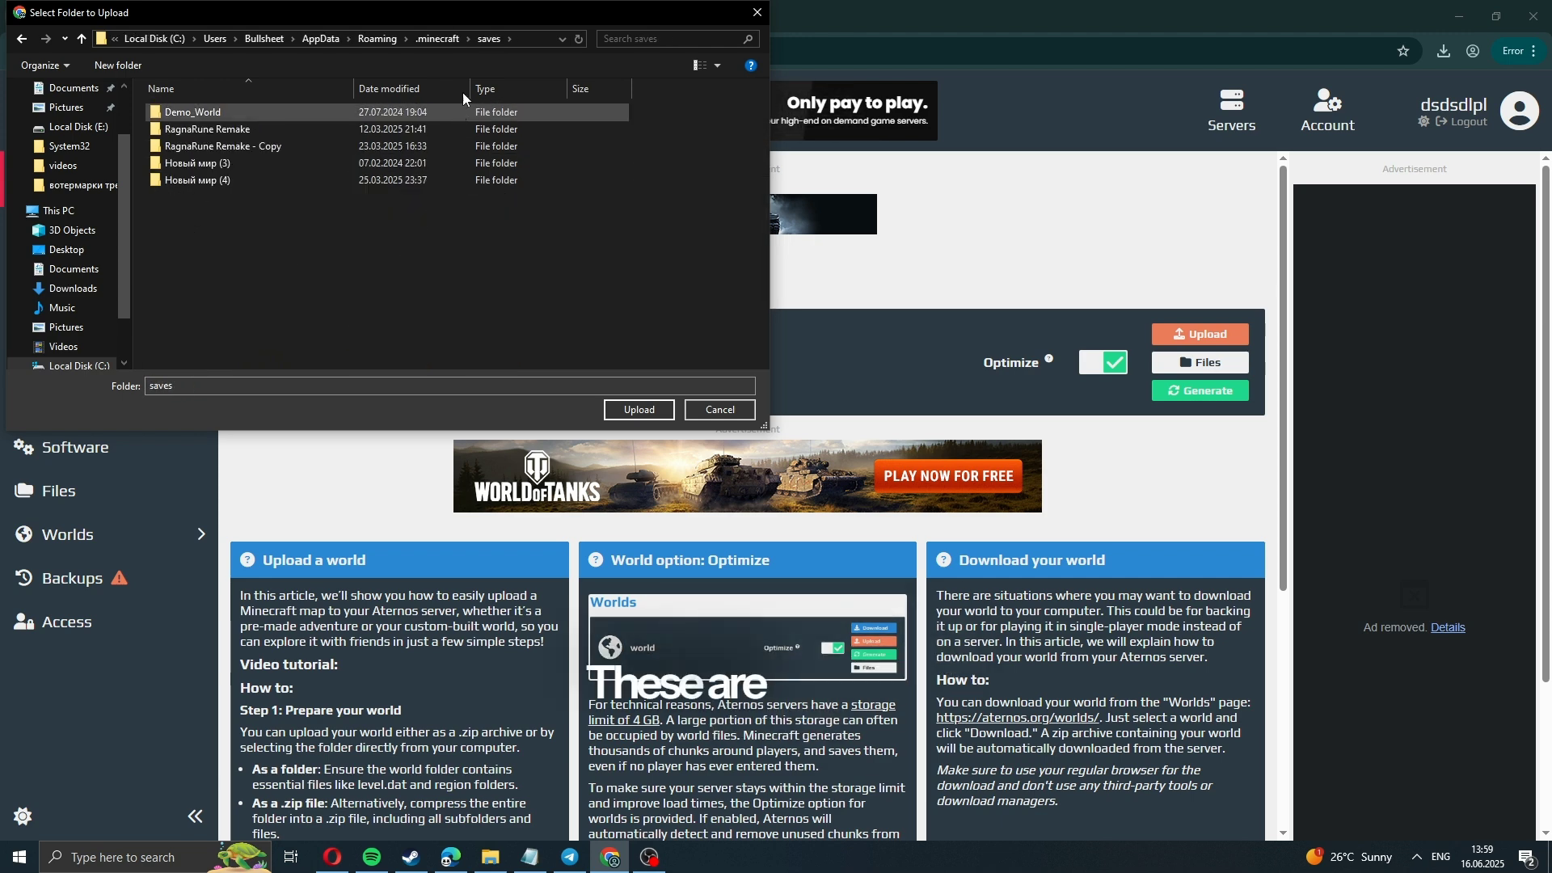
click(193, 179)
click(638, 409)
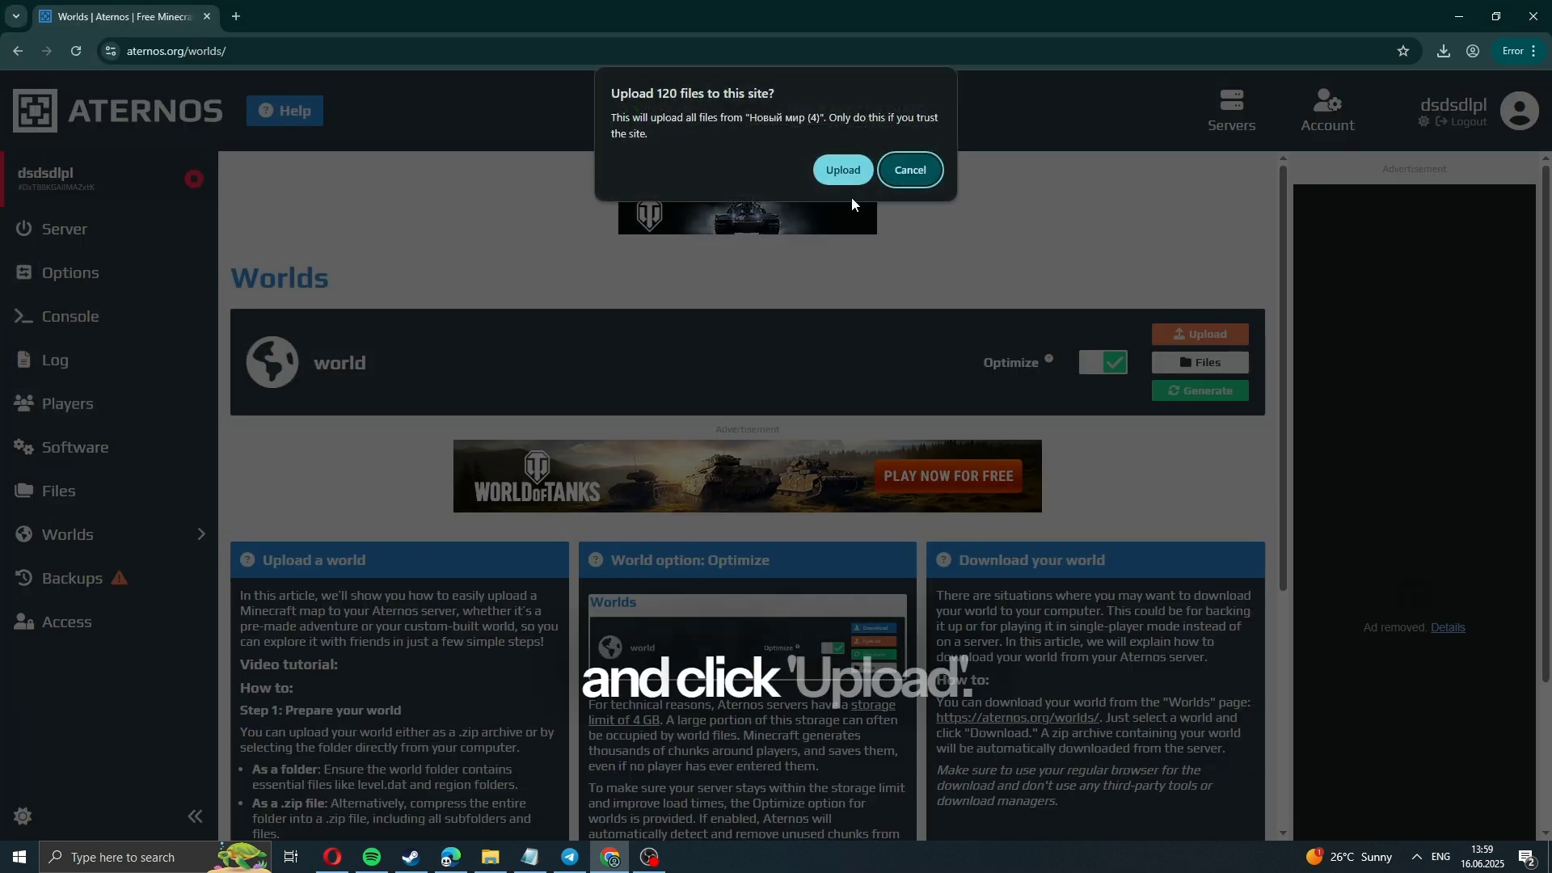
click(843, 169)
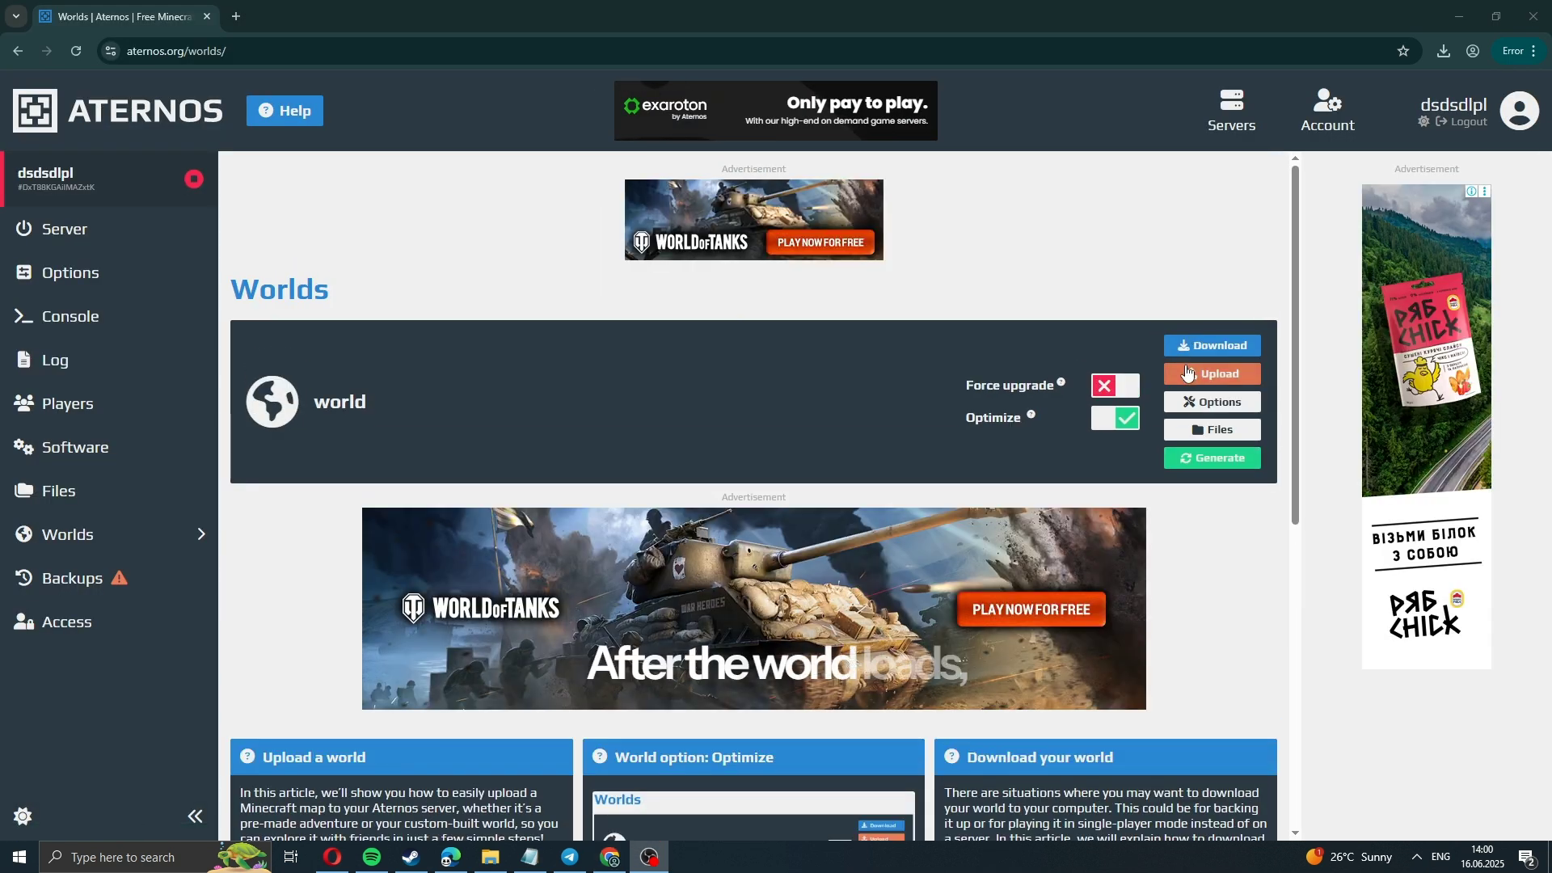
From the world's Files page, upload the .minecraft mods folder and approve its contents
click(1212, 429)
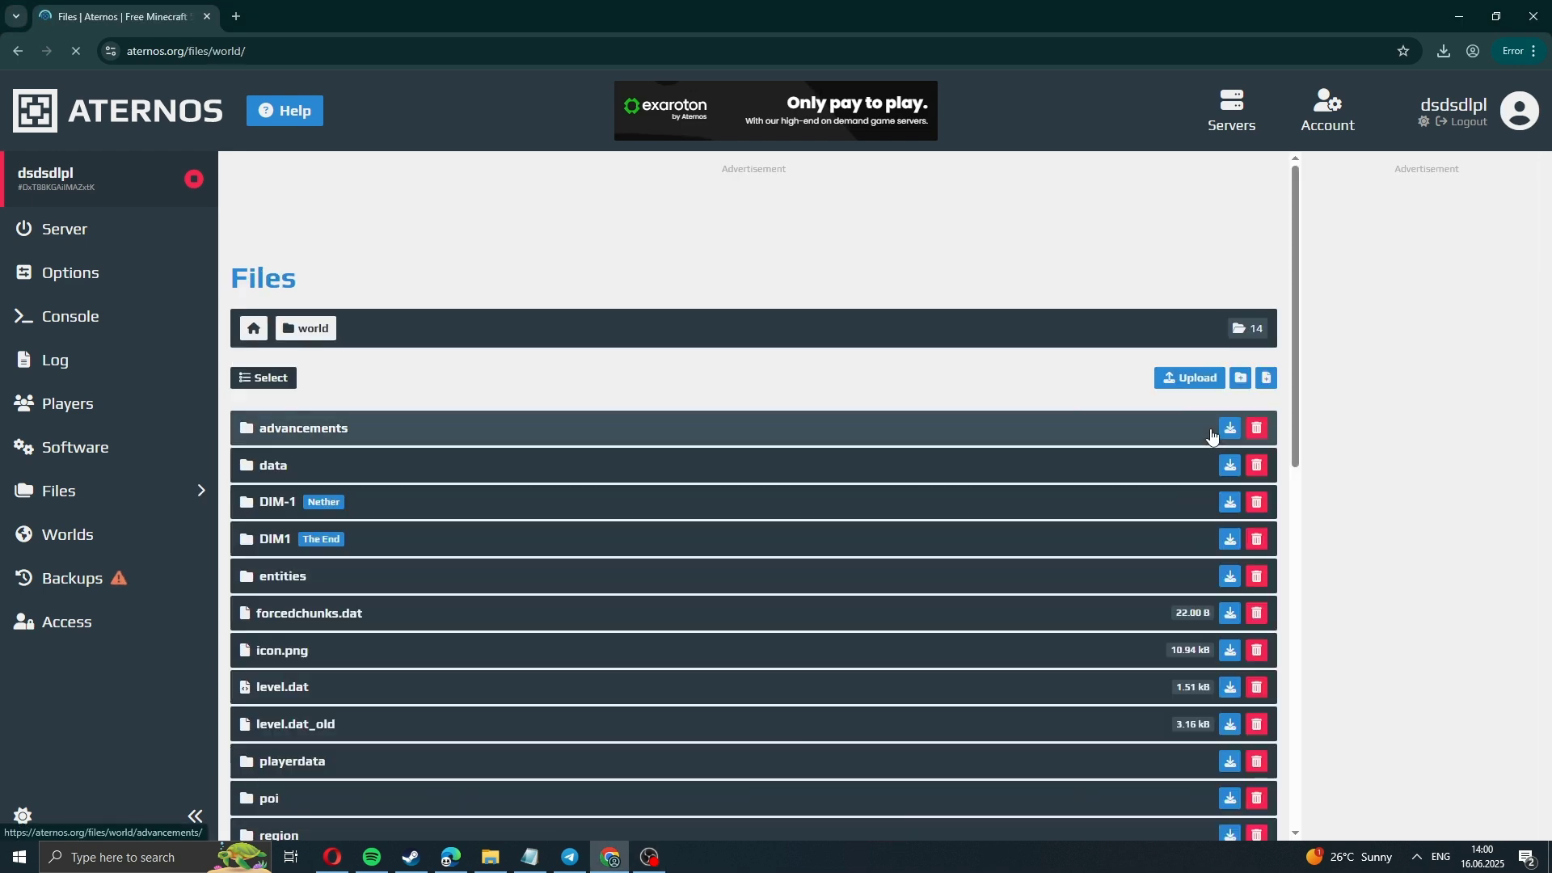
click(1195, 377)
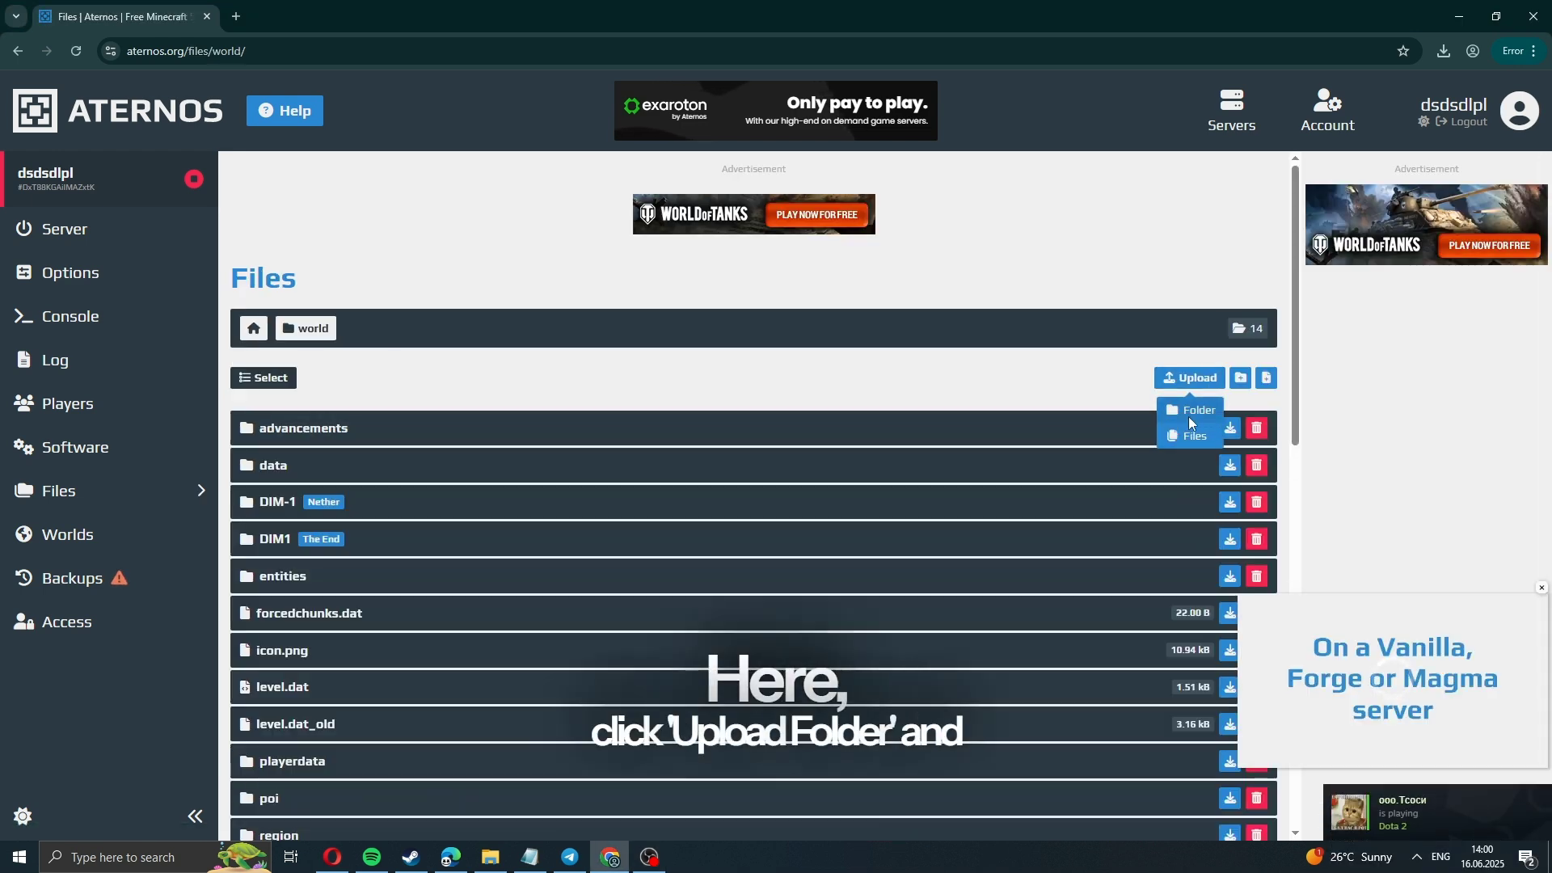
click(1189, 418)
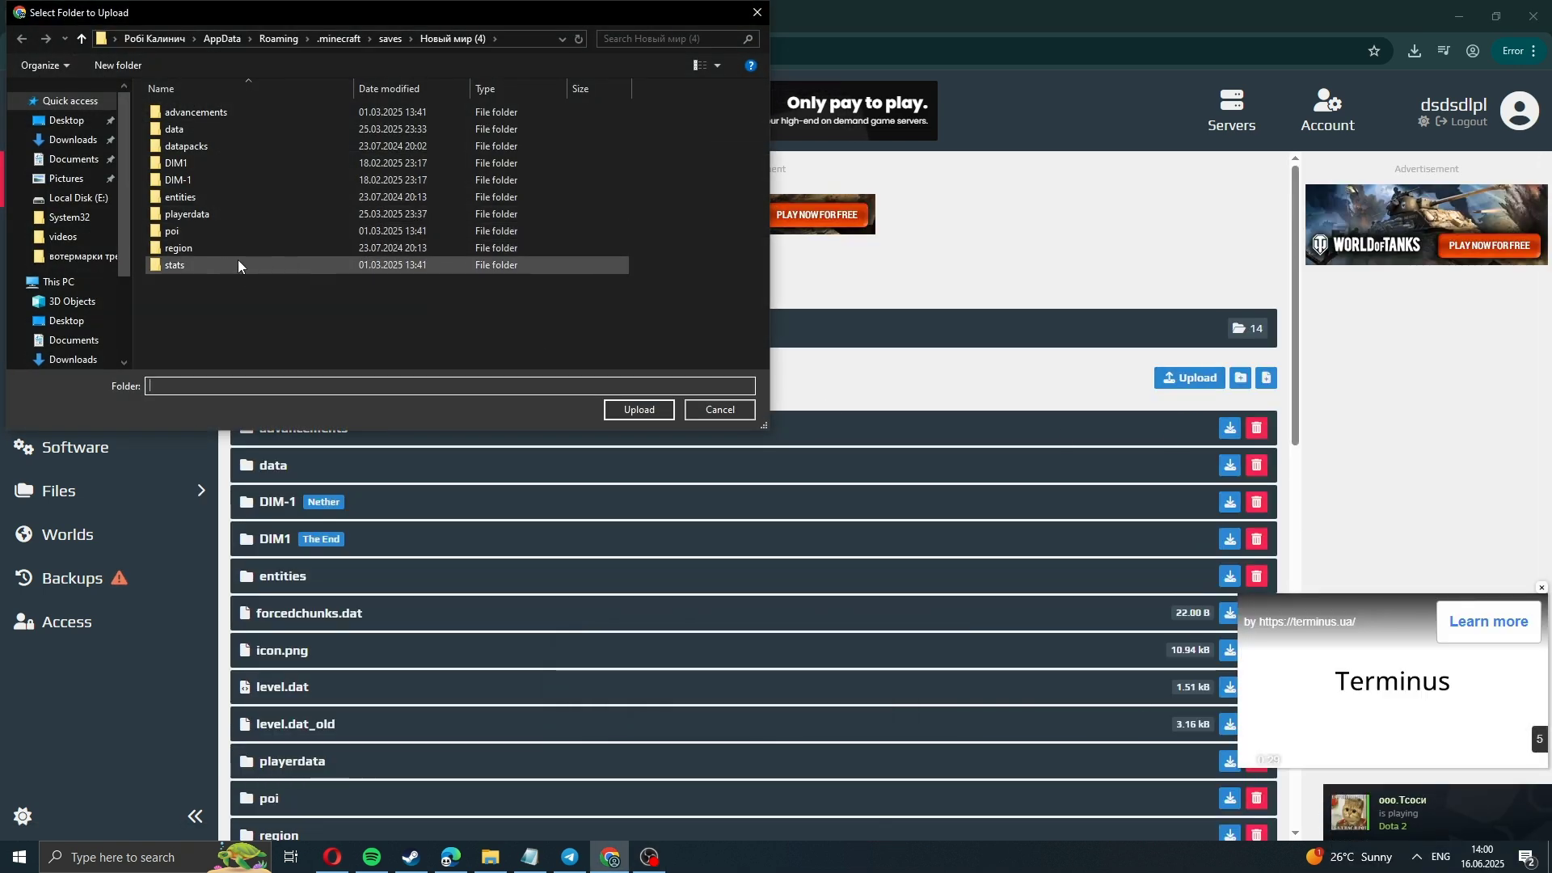
click(339, 39)
scroll(178, 320, down, 3)
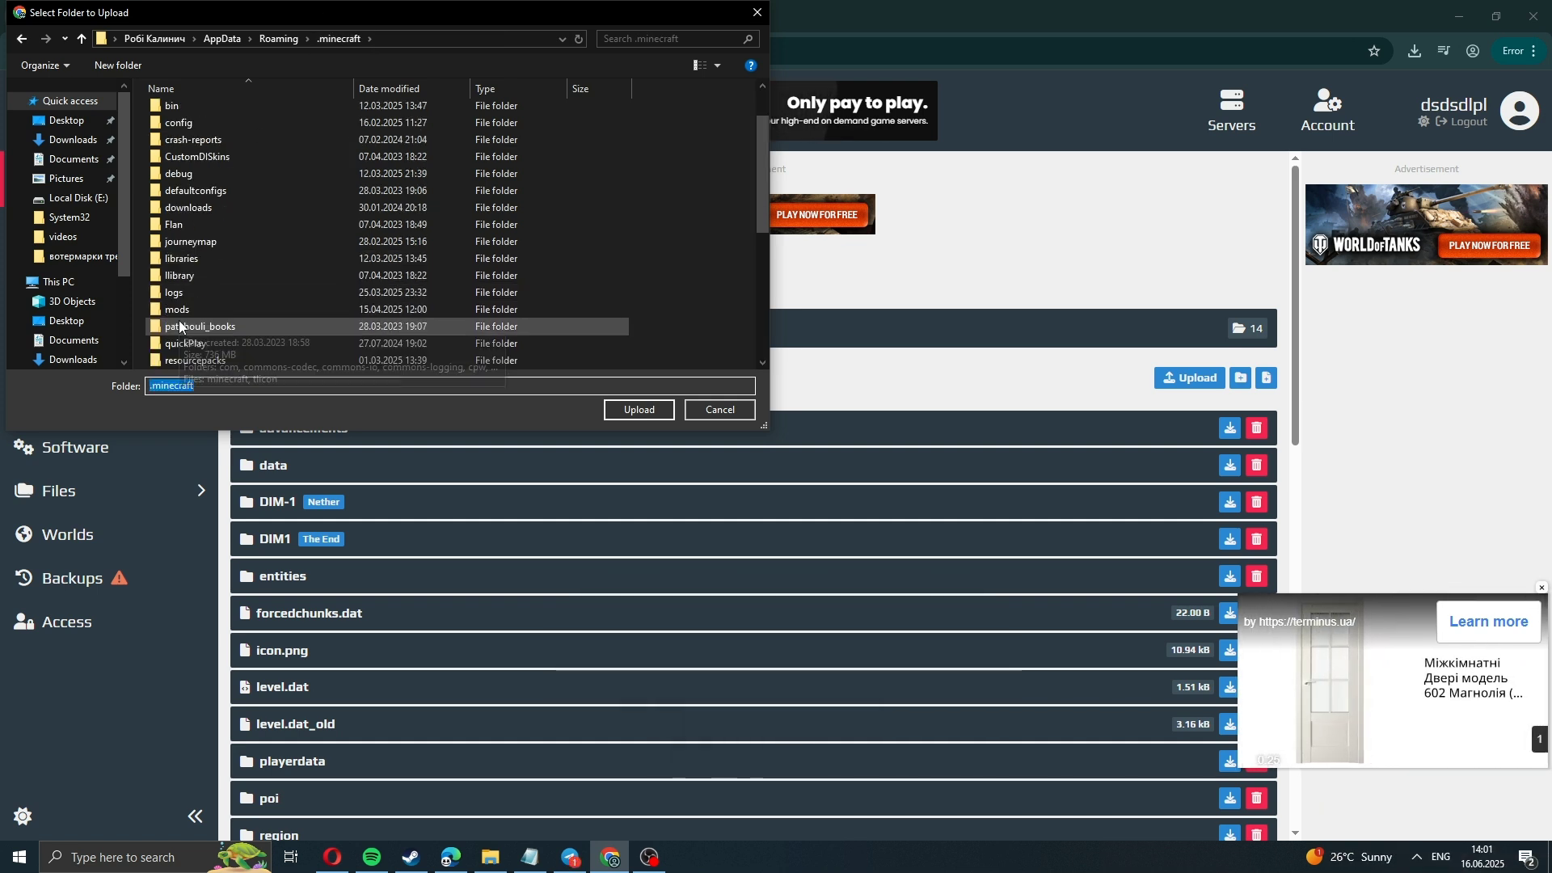
double_click(183, 308)
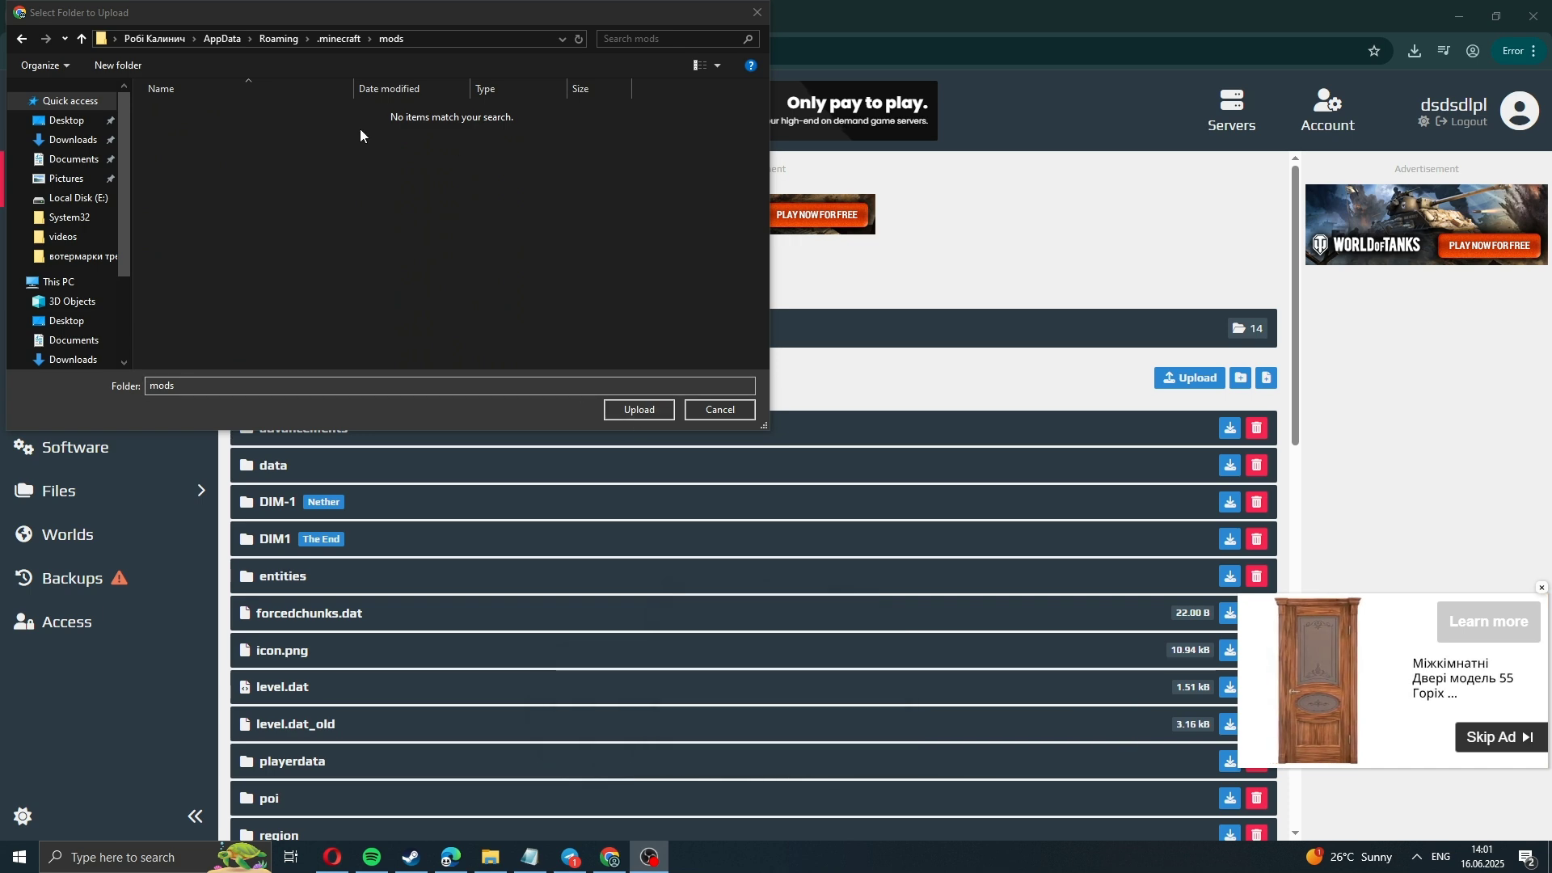
click(638, 410)
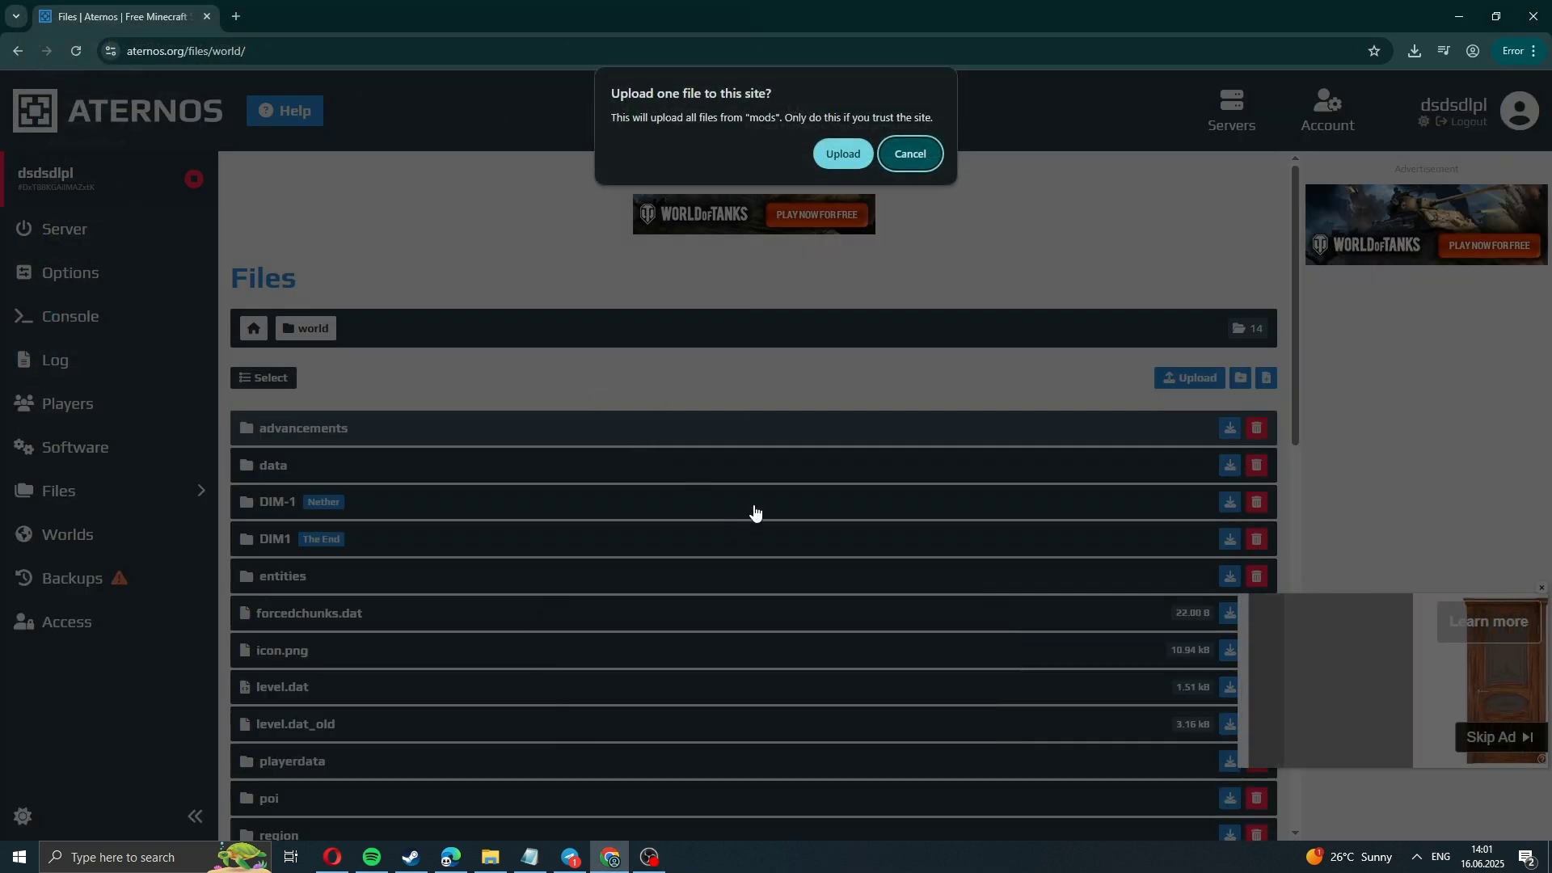
click(907, 153)
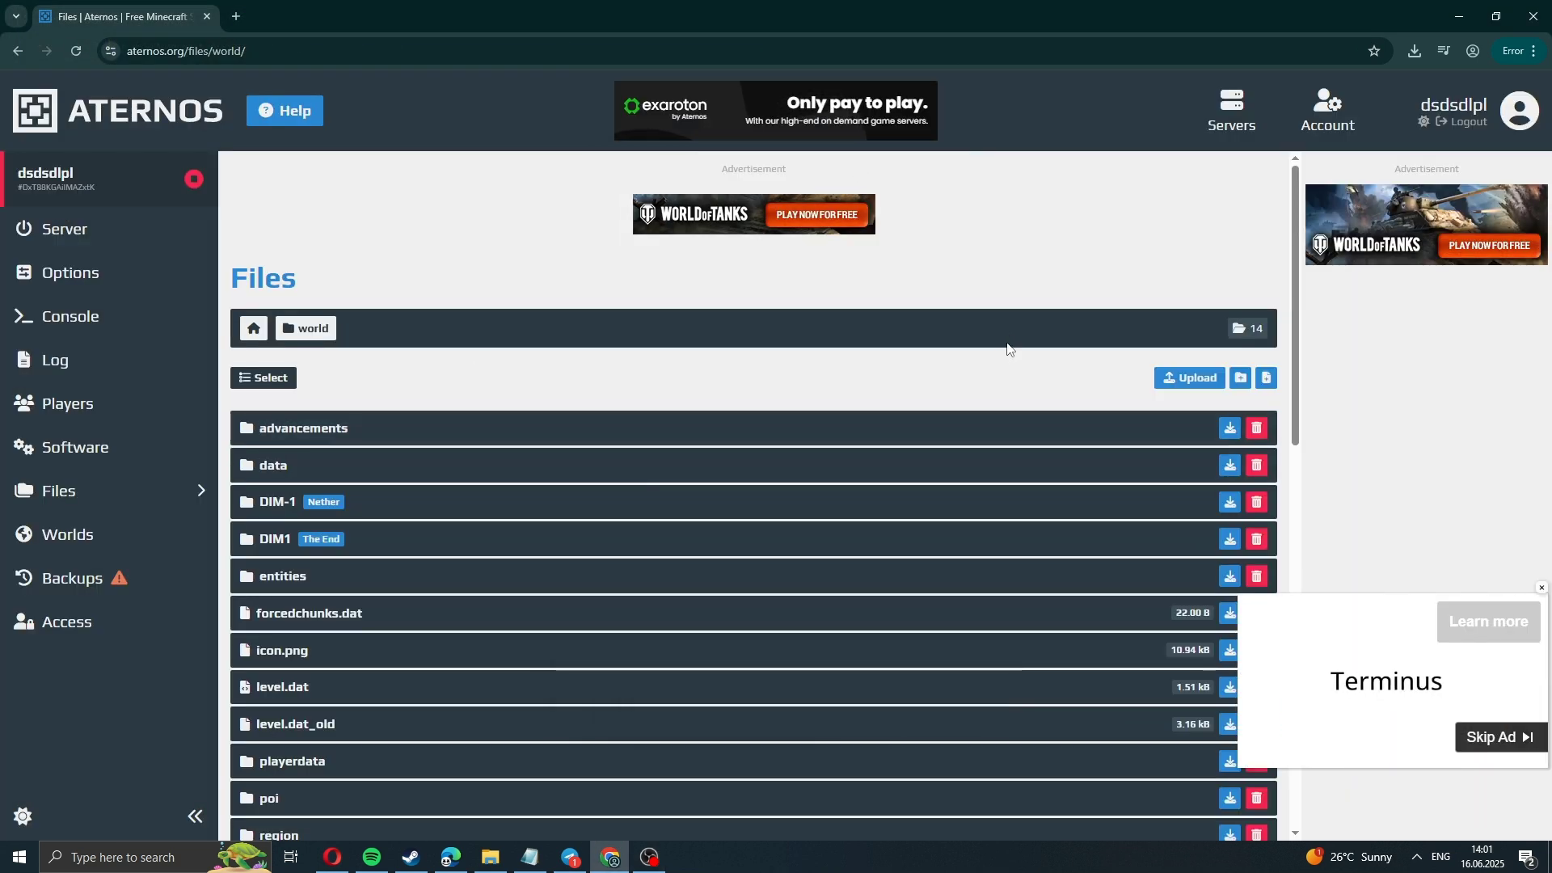
scroll(811, 453, down, 5)
scroll(812, 454, up, 2)
scroll(812, 453, up, 5)
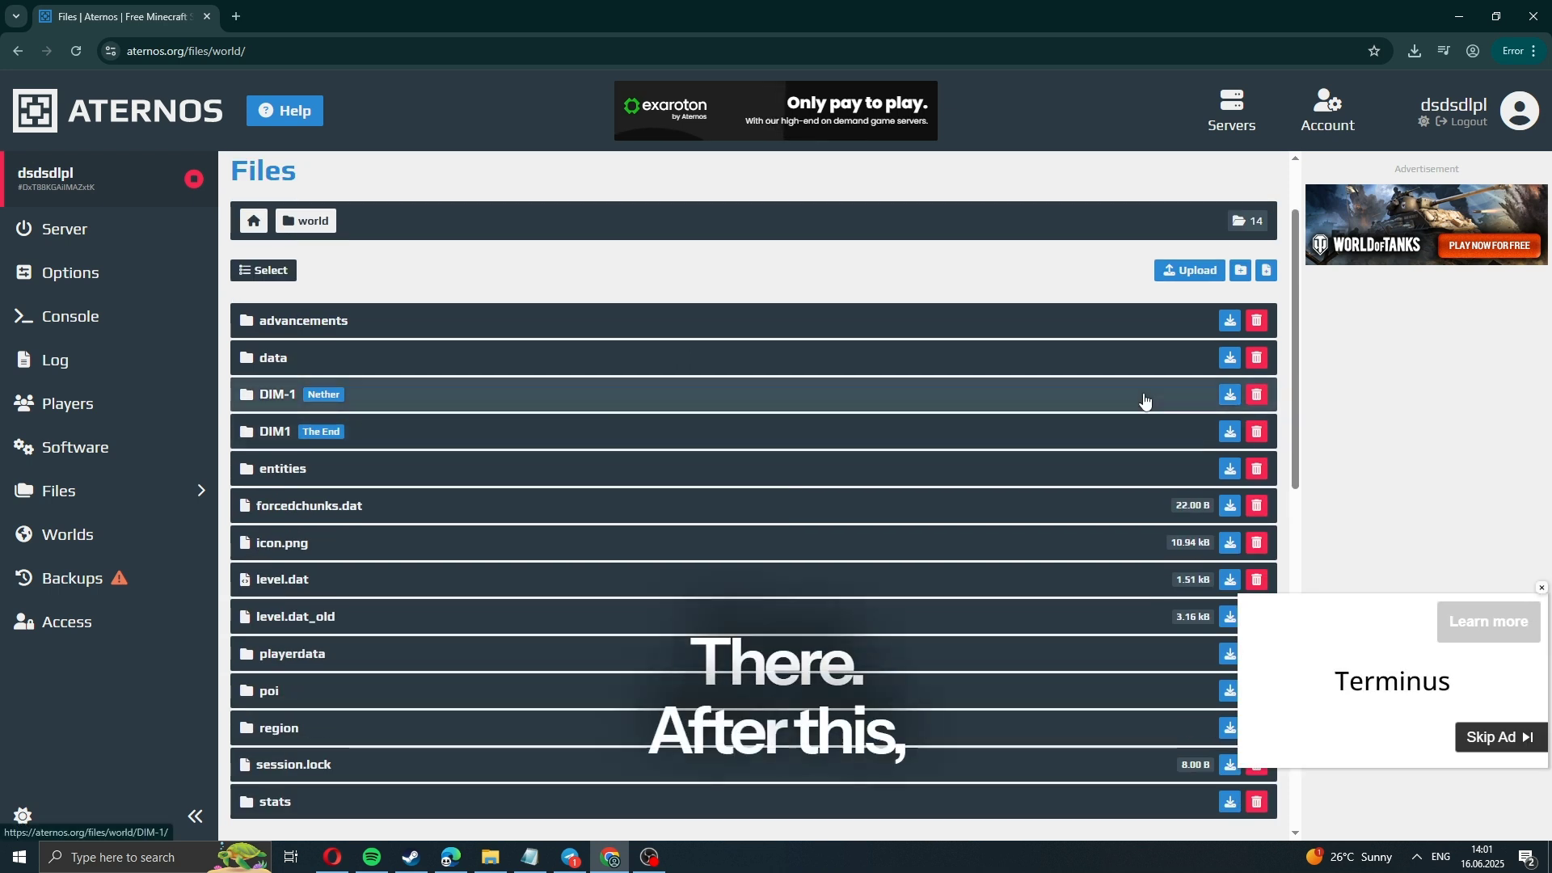